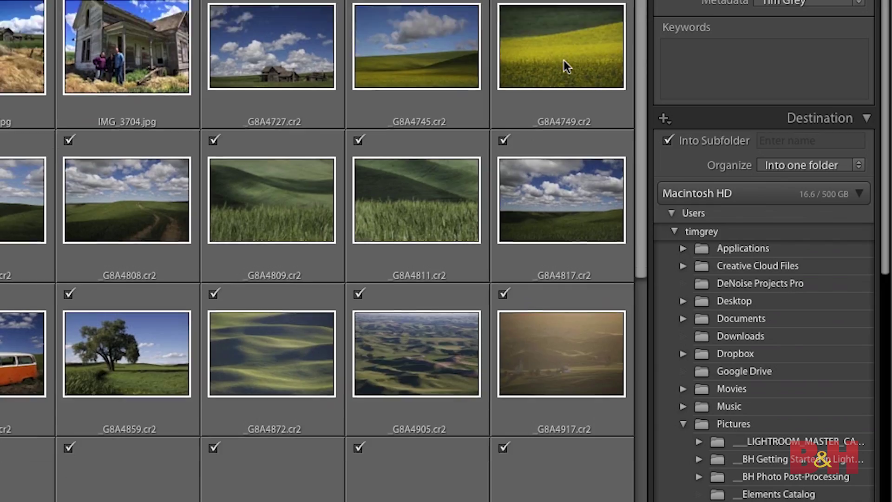
scroll(564, 60, "down", 10)
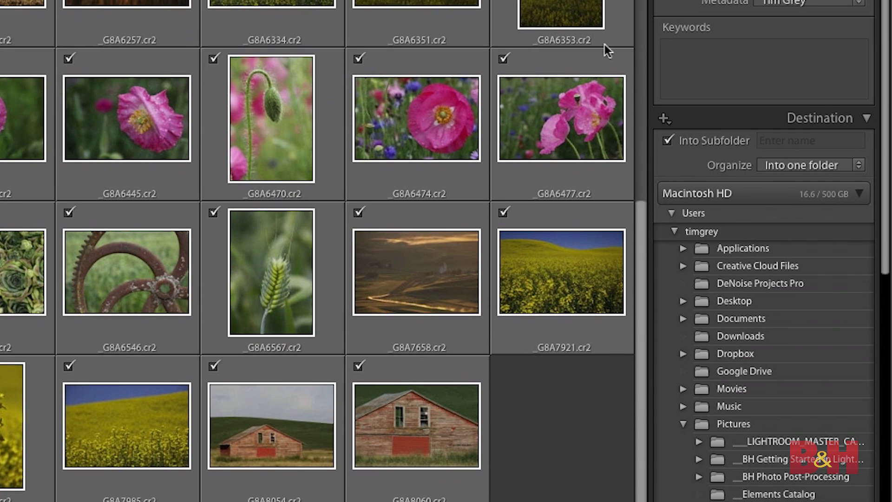
left_click(691, 56)
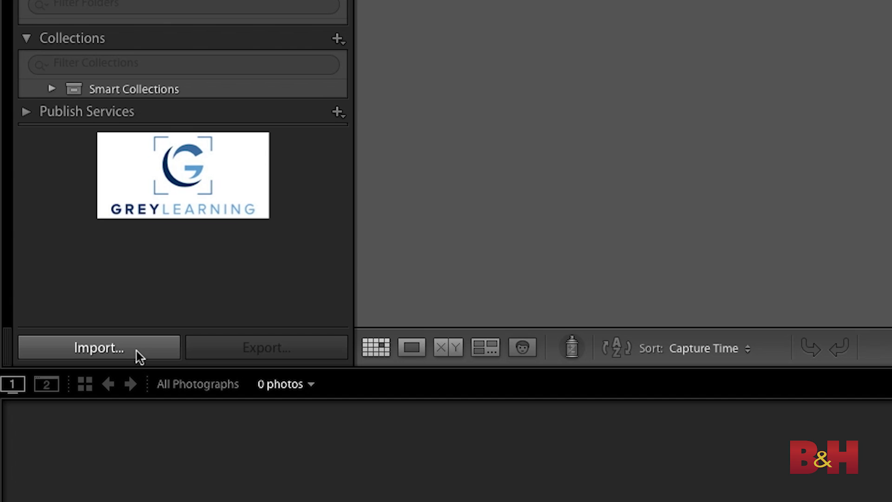
Start an import that adds photos in place from the MY PHOTOS drive, including its subfolders.
left_click(136, 351)
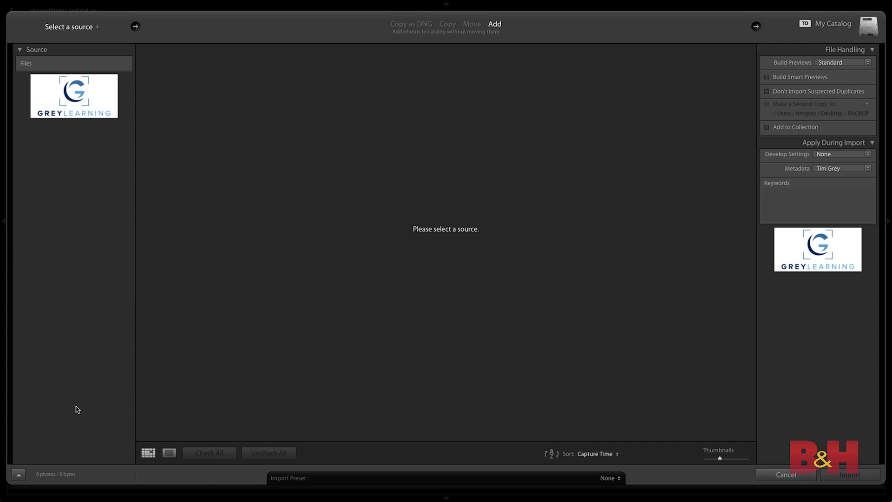
left_click(90, 129)
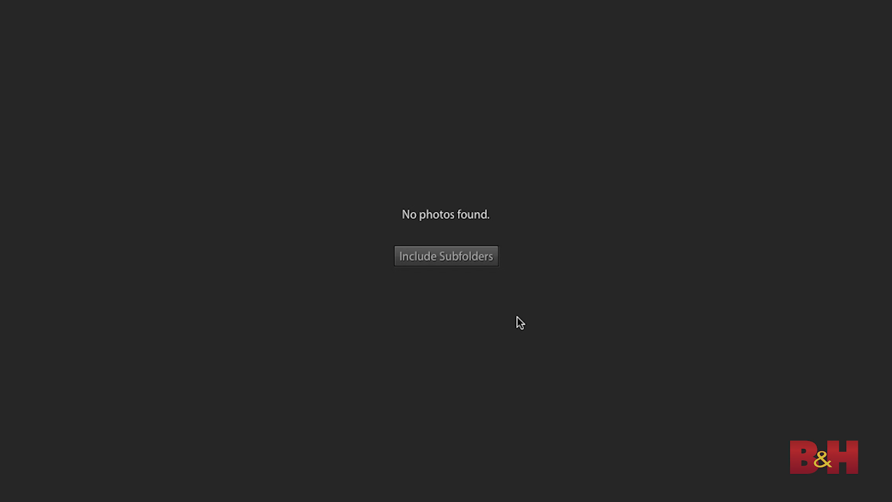
key("F7")
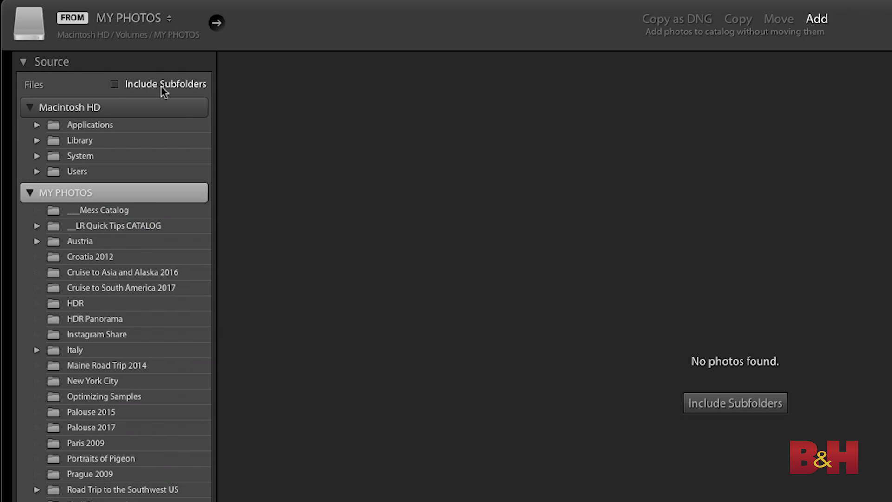
left_click(114, 84)
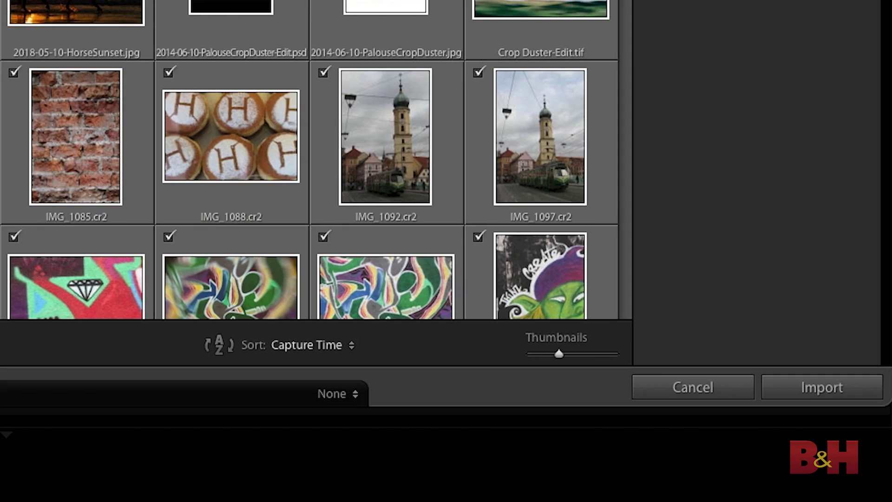
Import all checked photos from the MY PHOTOS drive with address lookup enabled, and open the background activity list.
scroll(309, 158, "up", 10)
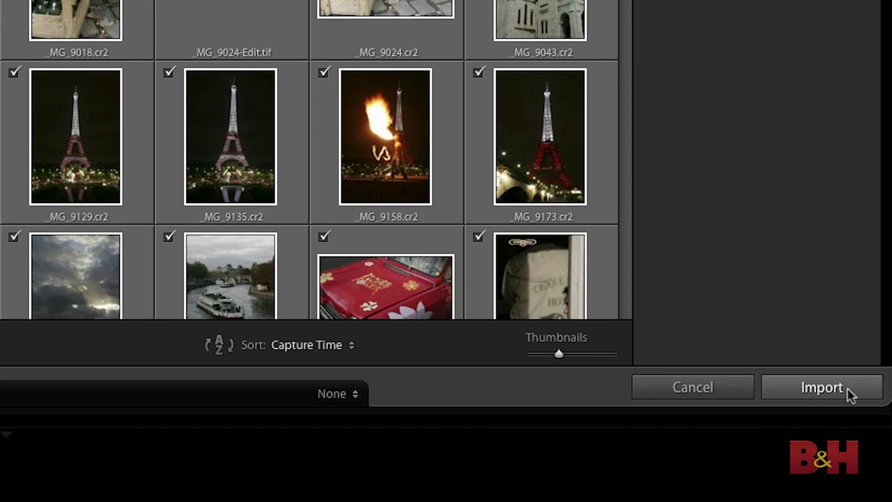
left_click(847, 386)
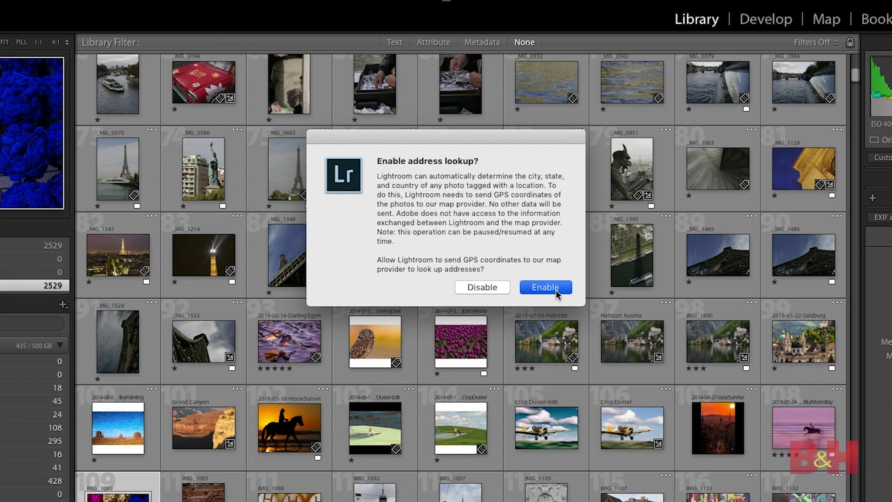
left_click(557, 290)
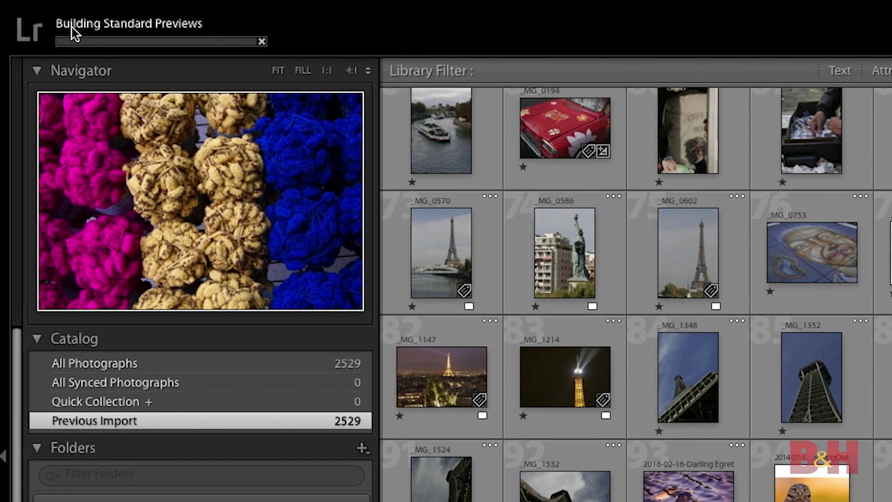
left_click(72, 30)
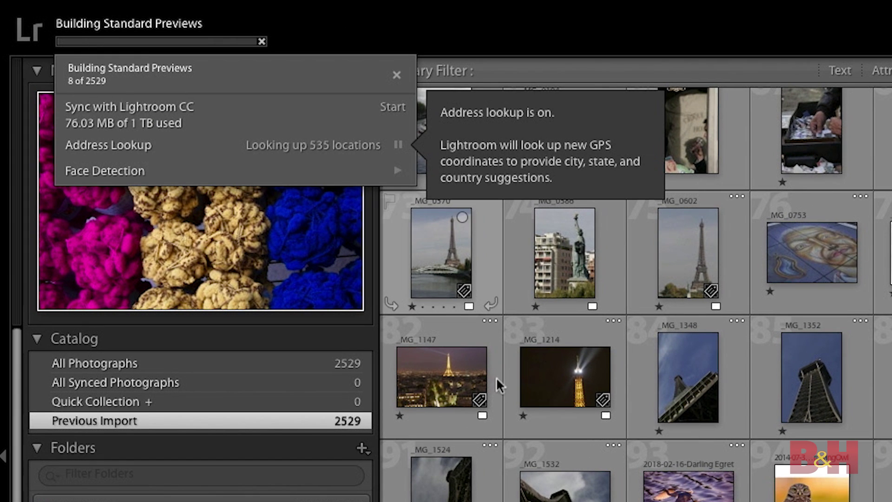
Show the photos in the Austria 2016 folder and cycle the grid's cell display style.
scroll(181, 464, "down", 5)
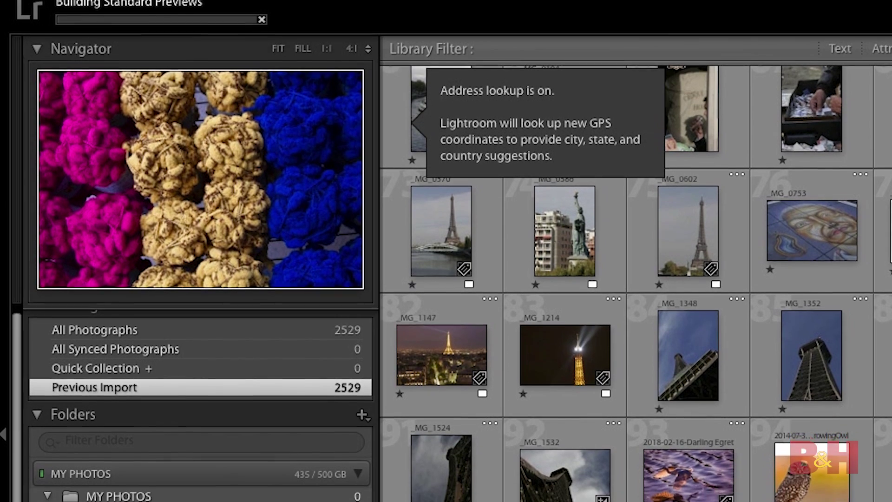
scroll(182, 483, "down", 3)
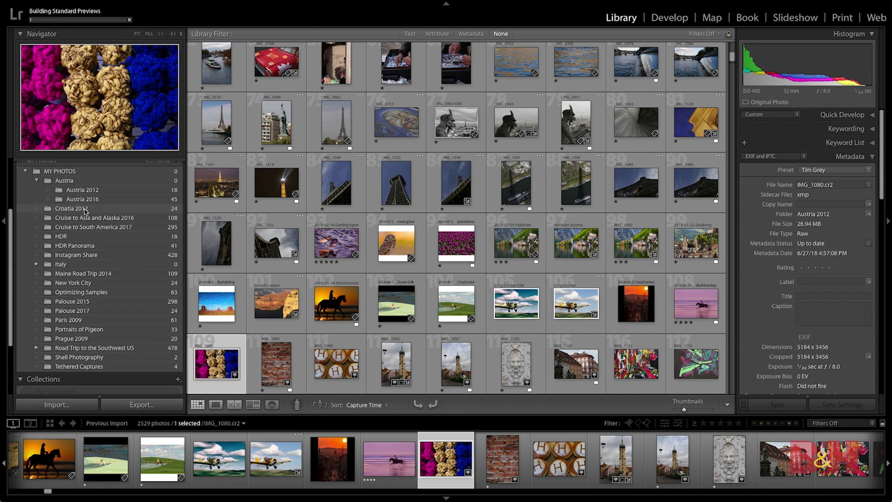
left_click(86, 209)
left_click(88, 200)
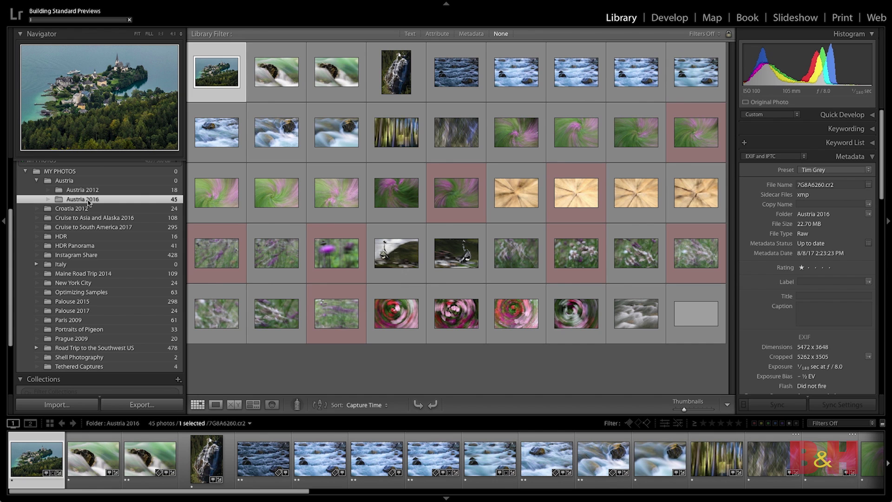
key("j")
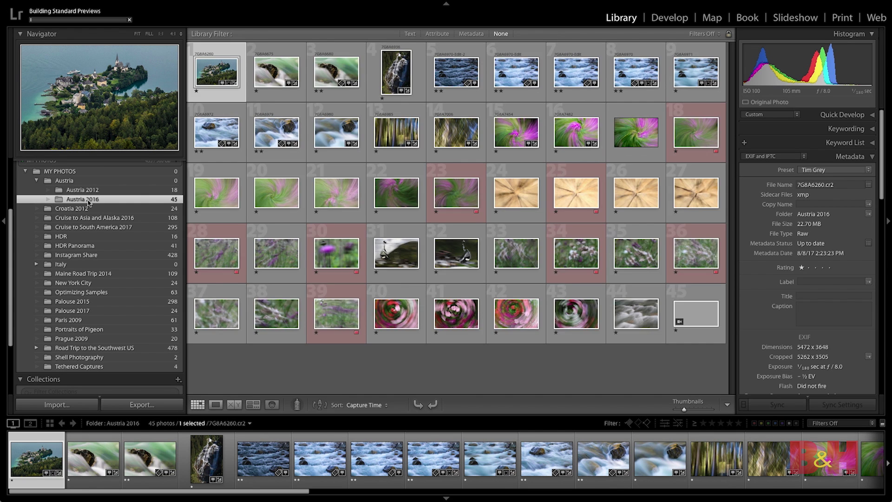
key("j")
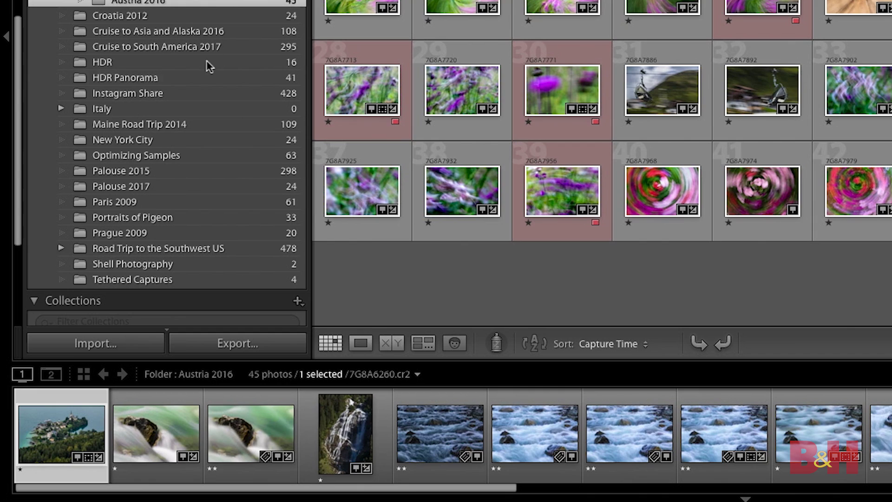
Start an import from the EOS_DIGITAL card and set the MY PHOTOS drive as the copy destination.
left_click(126, 344)
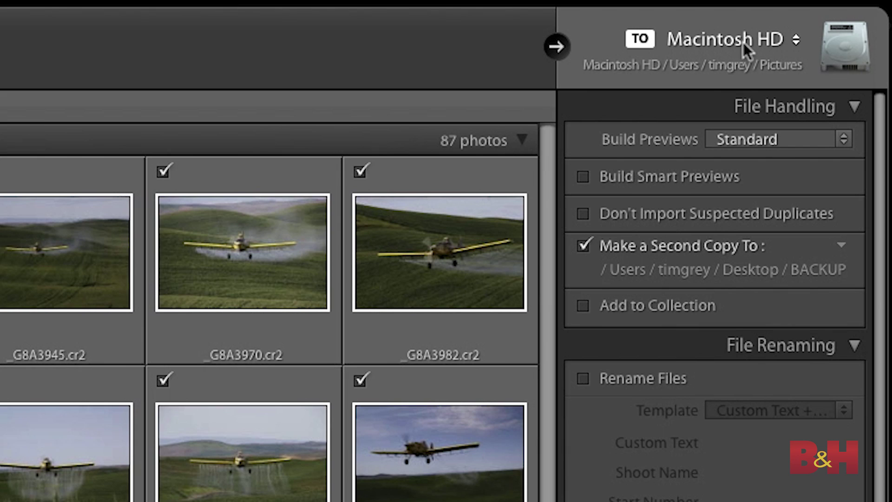
left_click(744, 43)
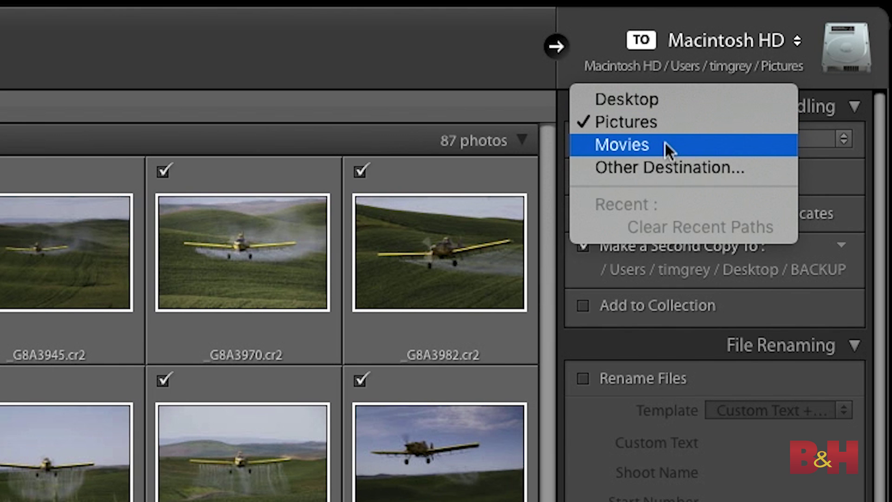
left_click(668, 166)
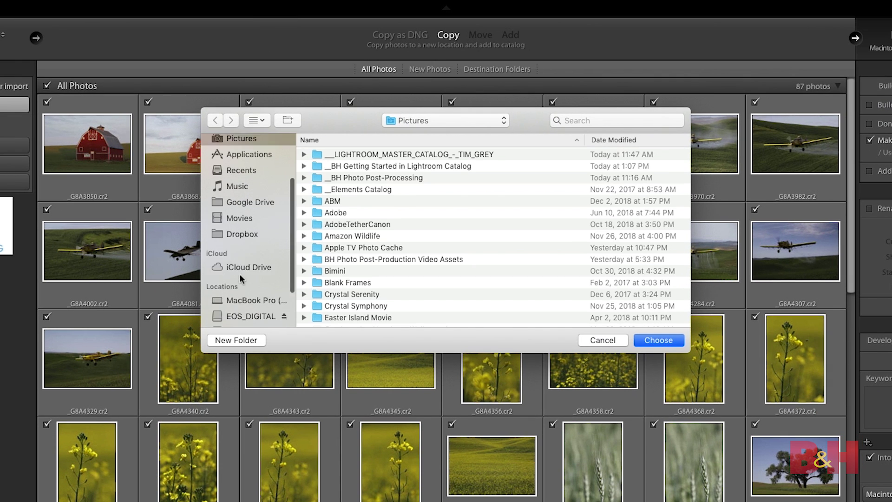
scroll(239, 274, "down", 2)
left_click(242, 310)
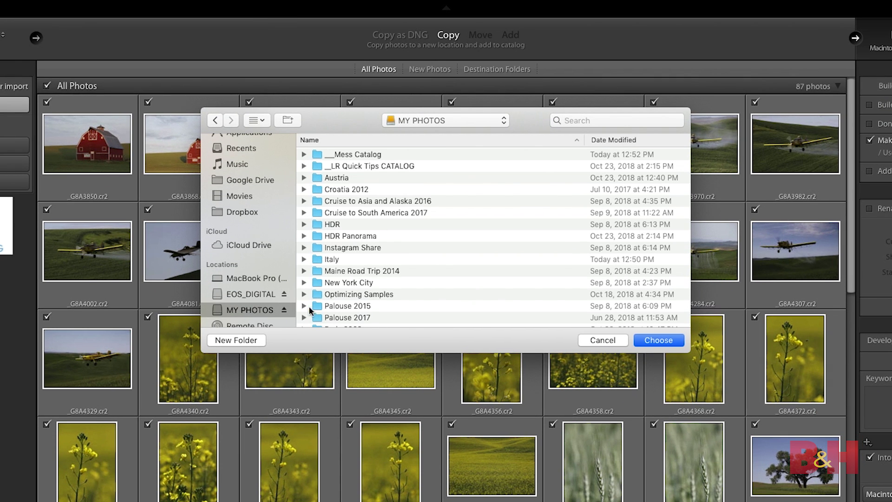
left_click(659, 341)
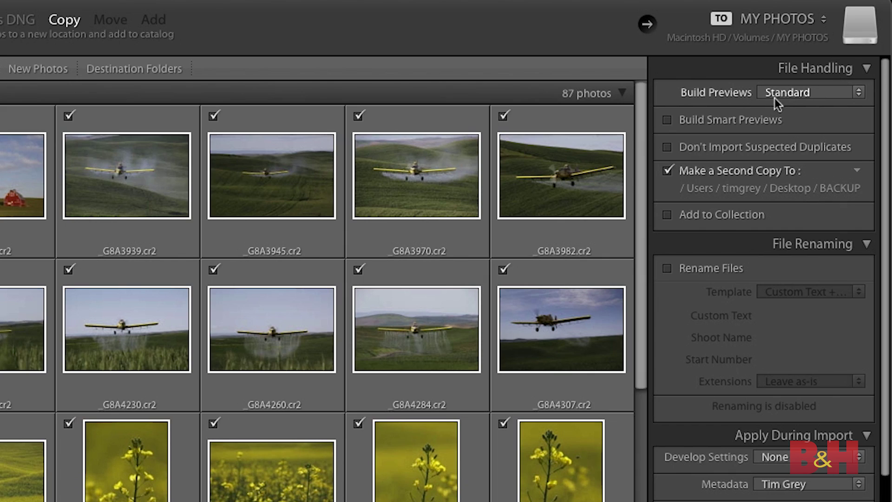
Check the preview options for the import and keep Build Previews at Standard.
left_click(824, 91)
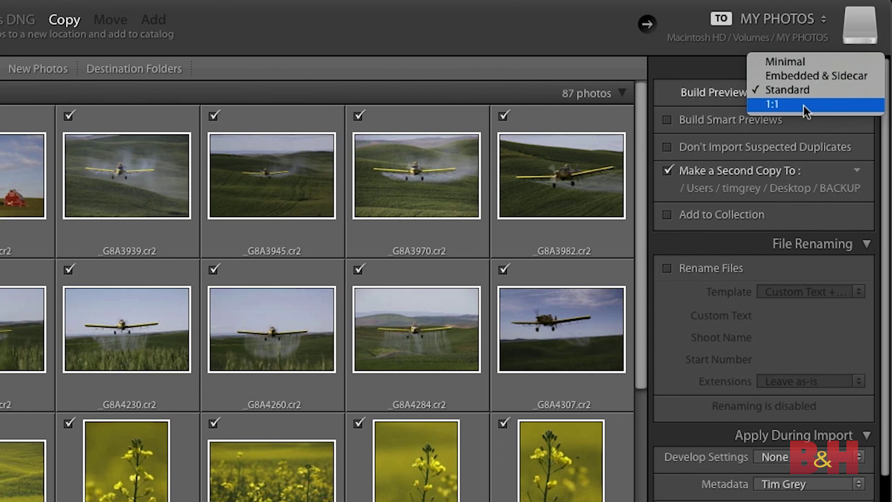
left_click(827, 94)
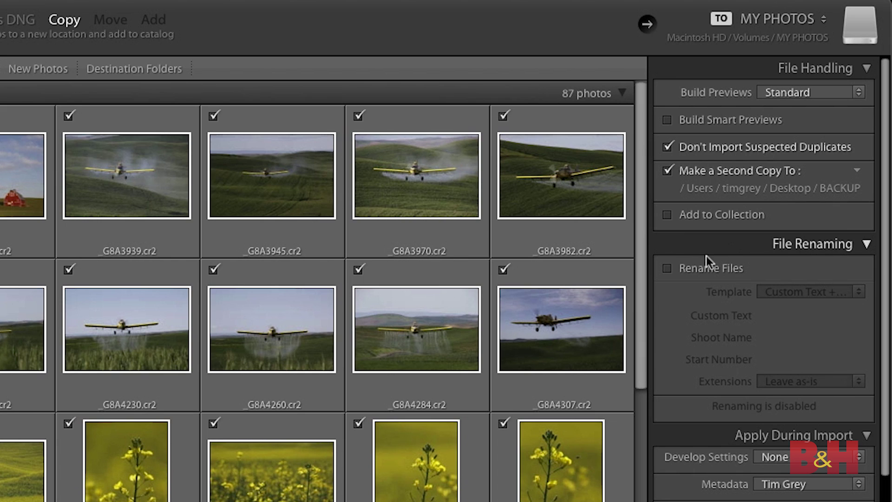
Try renaming the imported files with the Custom Text + 4 Digit Sequence template and the custom text Palouse.
left_click(696, 271)
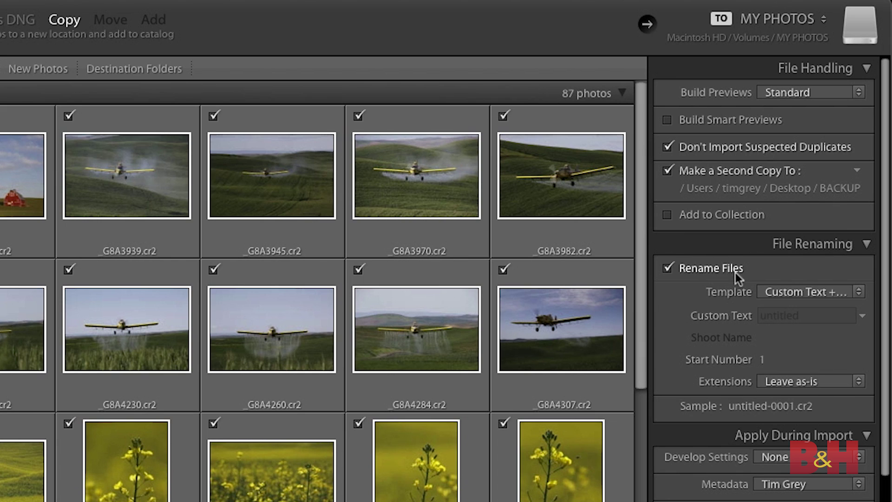
left_click(790, 293)
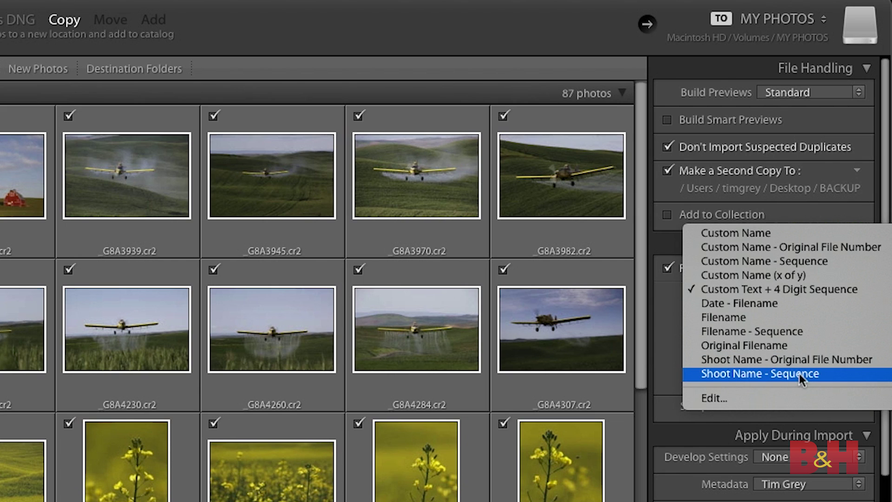
left_click(760, 291)
left_click(786, 313)
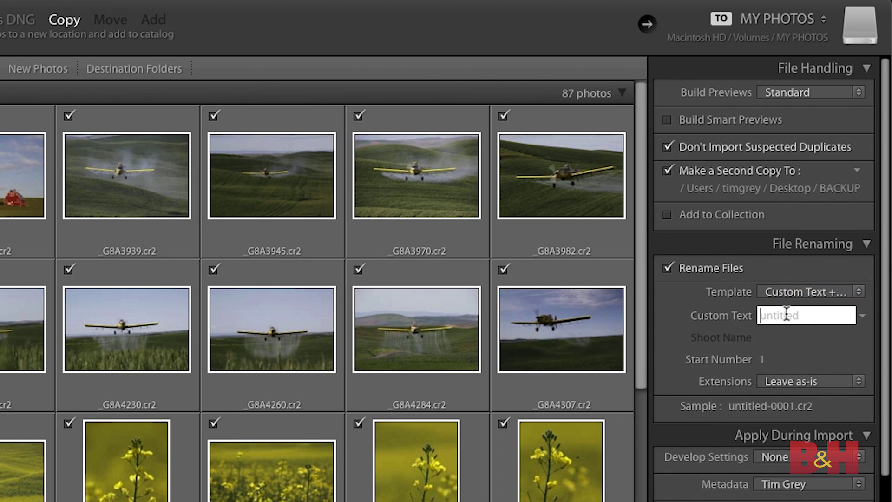
type("Palouse")
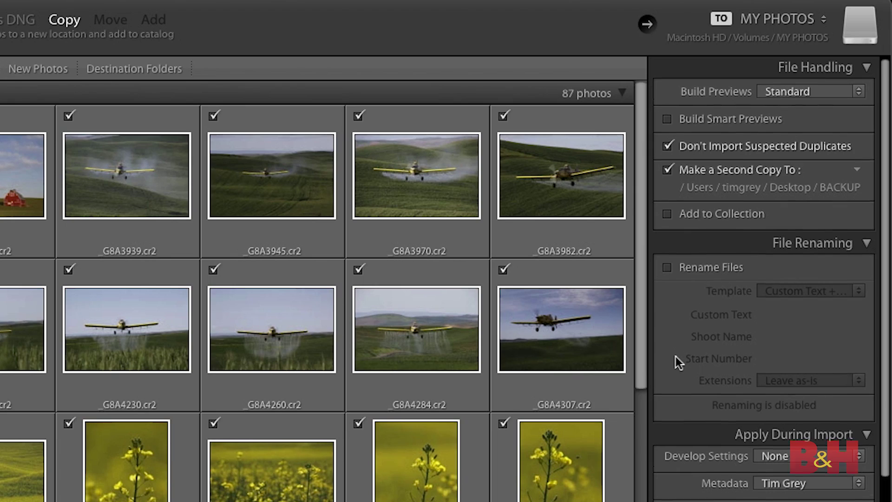
Look through the develop presets but keep Develop Settings at None, and keep the photographer's own metadata preset.
scroll(676, 356, "down", 3)
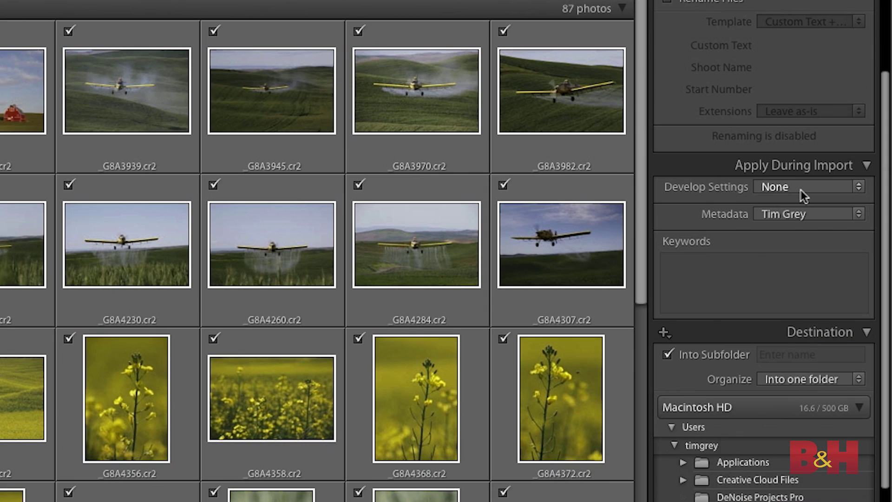
left_click(802, 189)
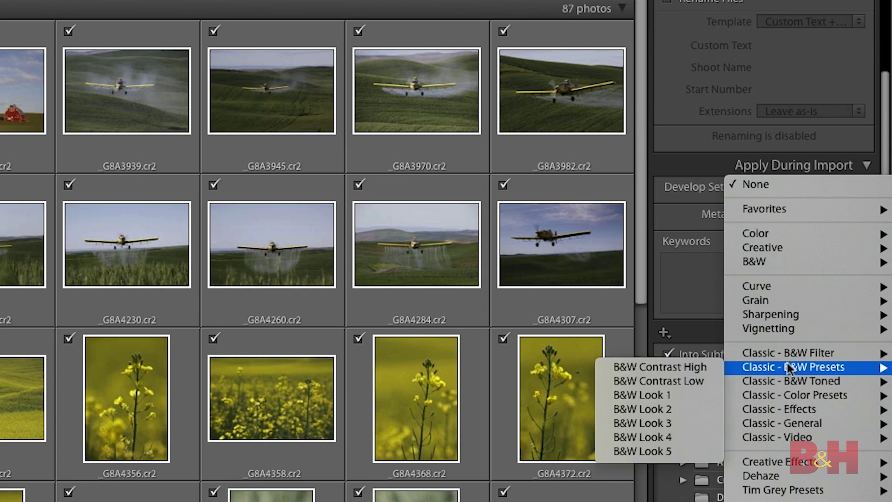
mouse_move(785, 357)
left_click(688, 207)
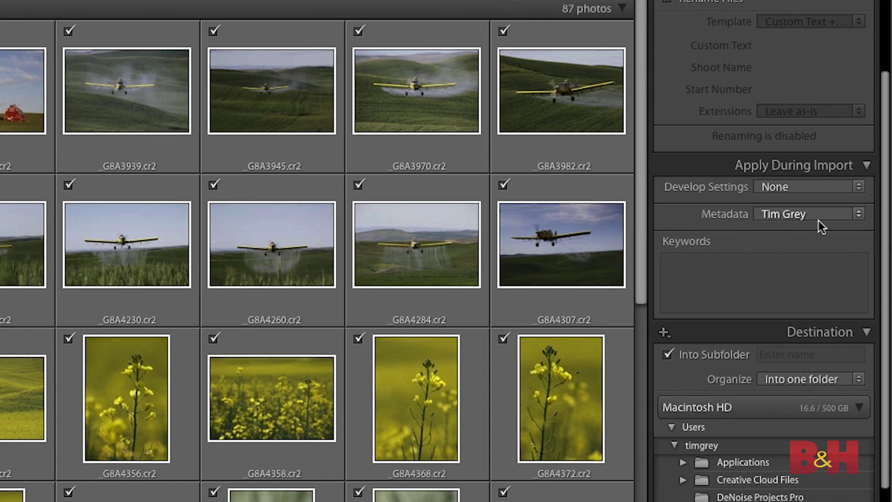
left_click(818, 221)
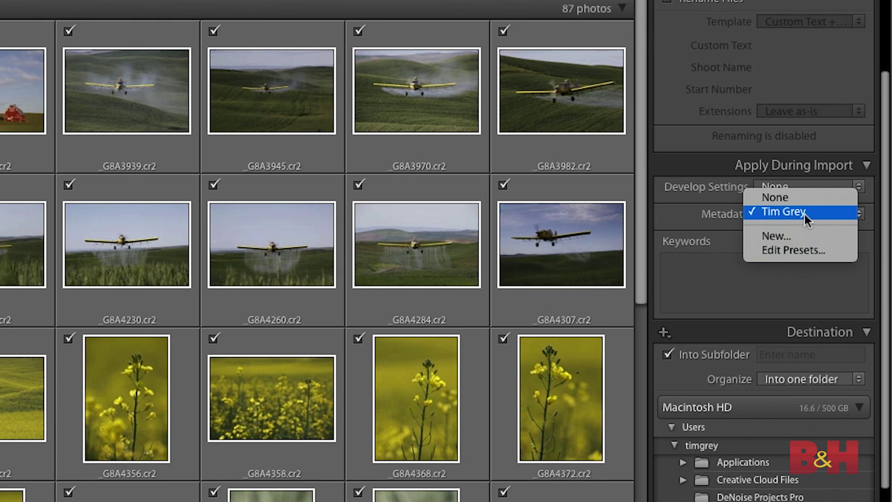
left_click(805, 214)
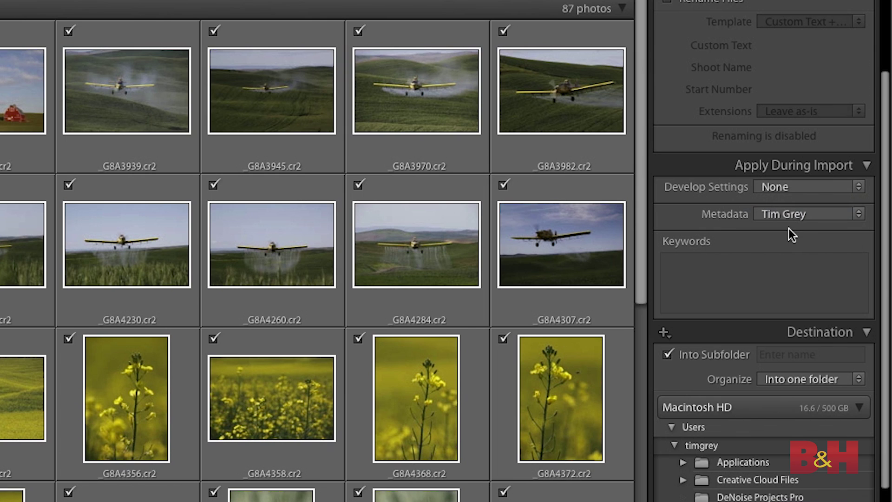
Look over the photos marked for import and add the keyword Palouse to all of them.
left_click(727, 268)
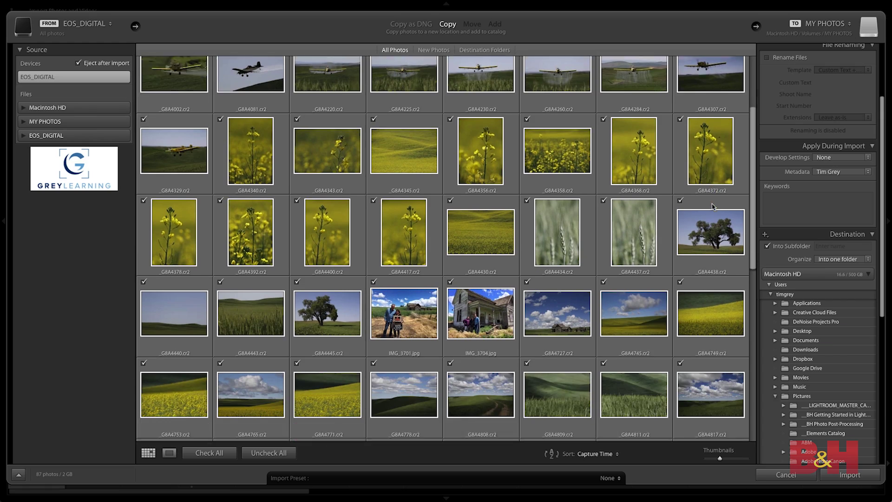
scroll(714, 206, "down", 10)
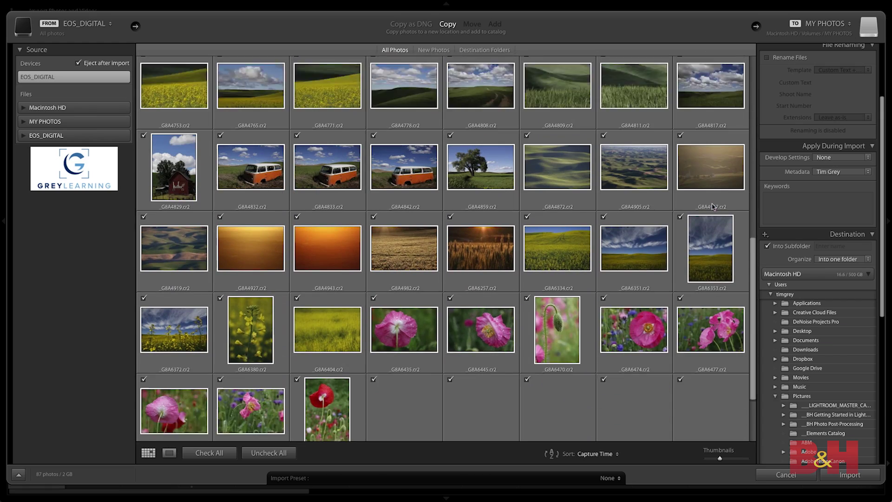
scroll(714, 207, "down", 3)
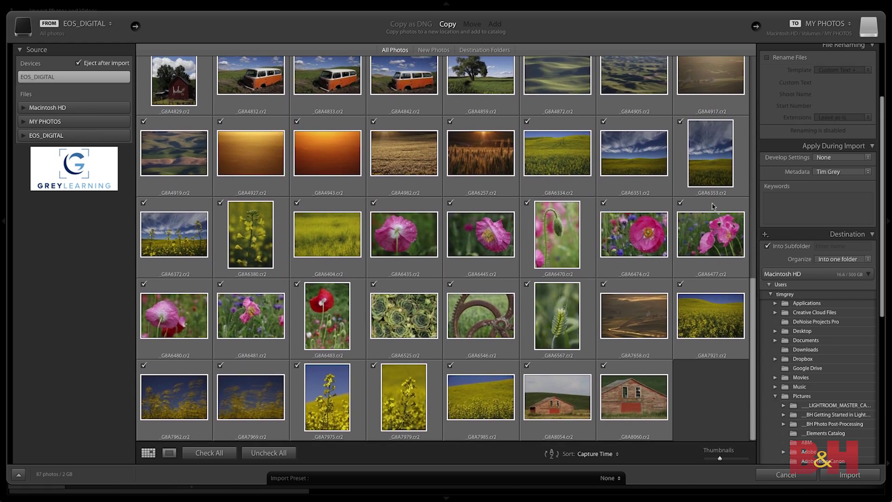
left_click(774, 202)
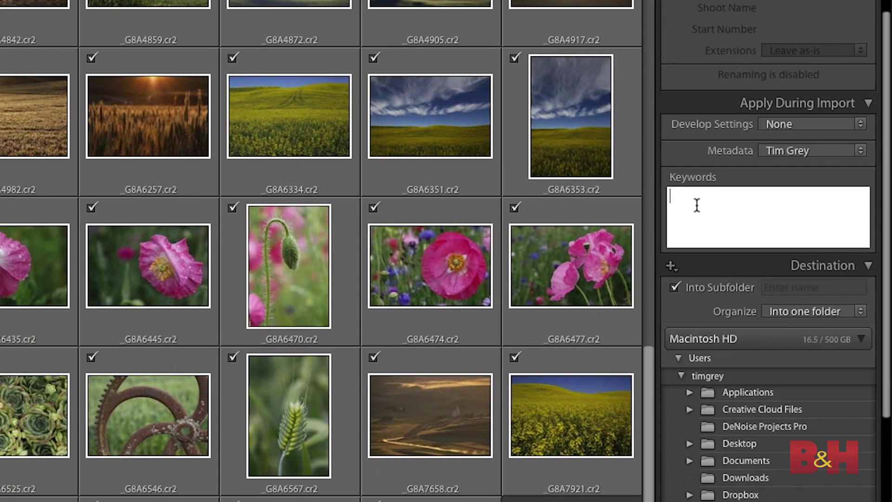
type("Palouse")
key("Return")
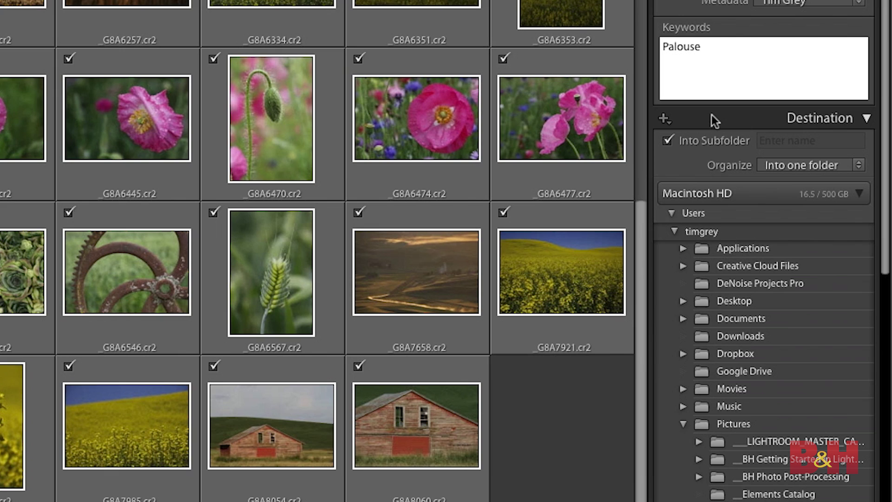
Copy the imported photos into a destination subfolder named Palouse 2018.
left_click(668, 140)
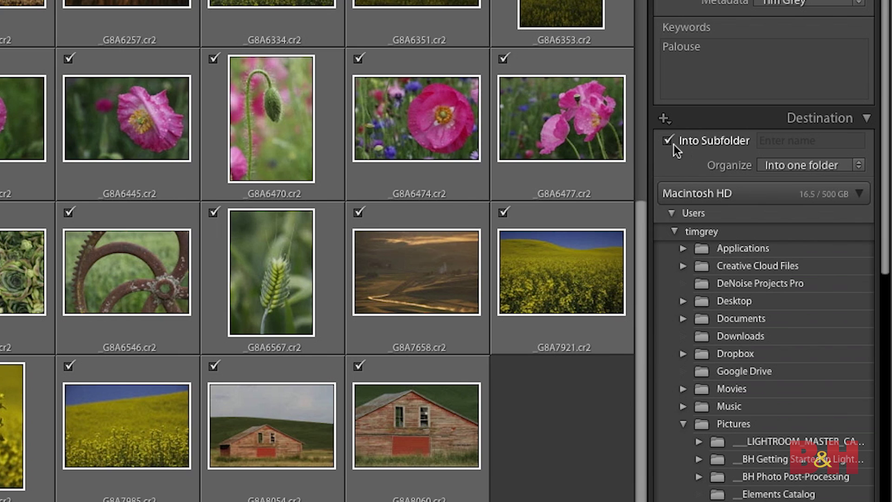
left_click(799, 142)
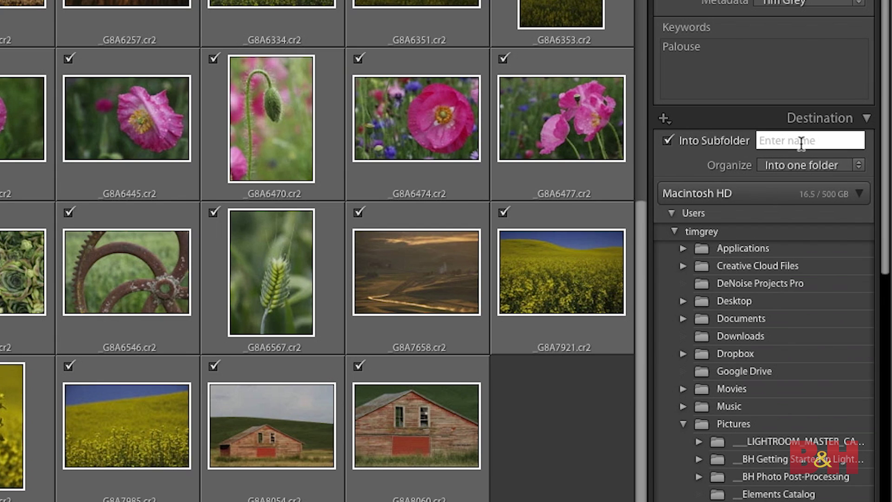
type("Palouse 2018")
key("Tab")
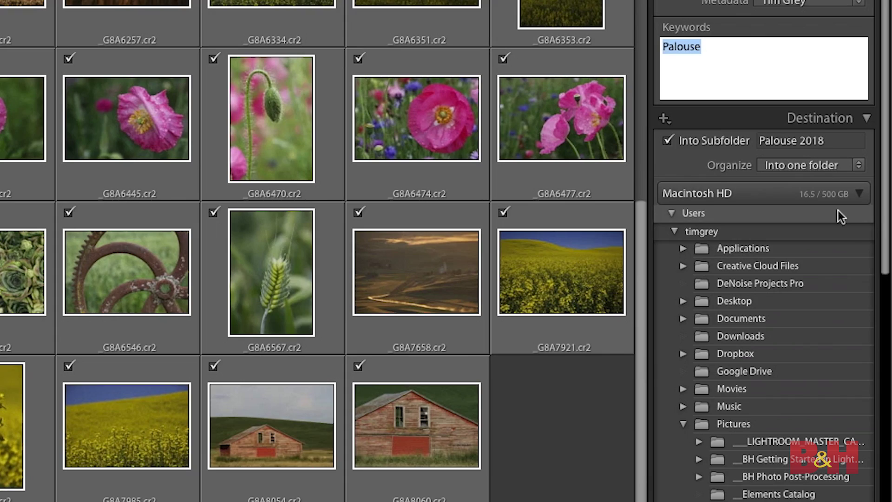
Import the photos with these settings and open the Palouse 2018 folder in the catalog.
scroll(838, 211, "down", 3)
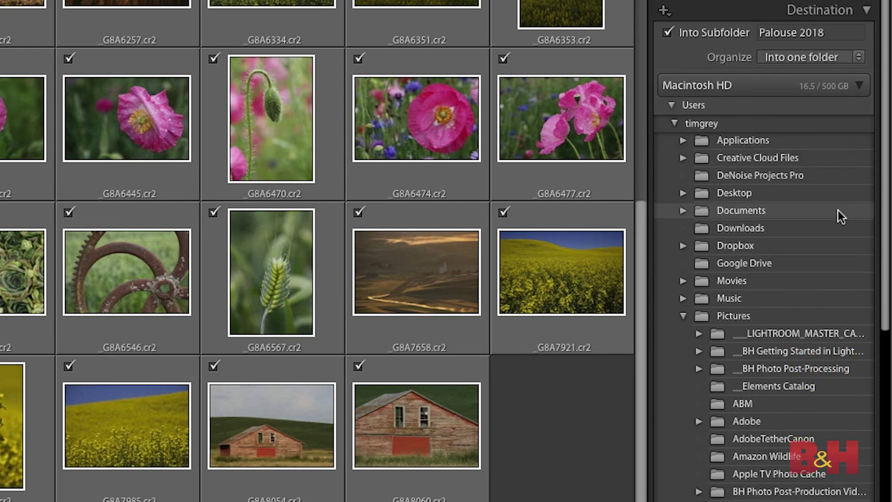
scroll(838, 210, "down", 5)
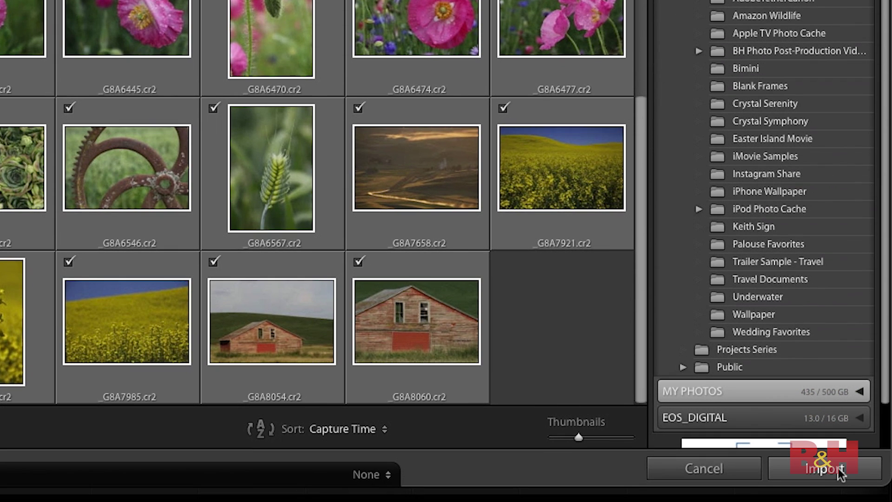
left_click(825, 468)
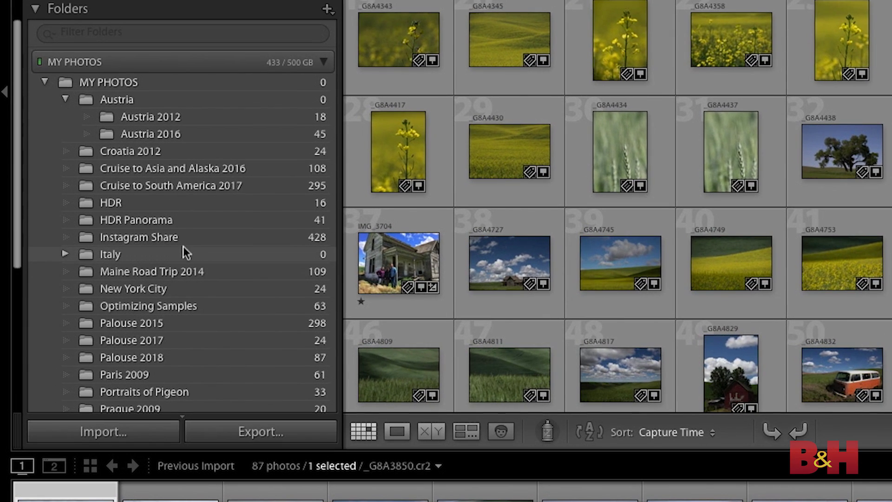
left_click(141, 358)
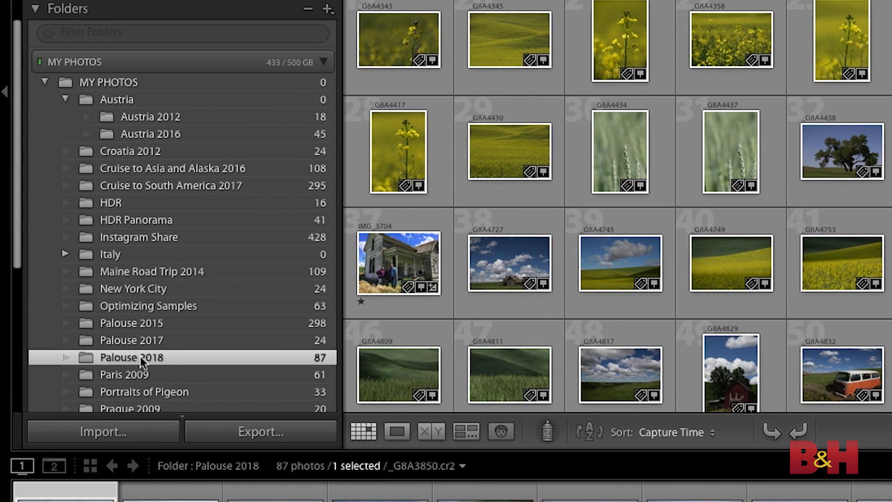
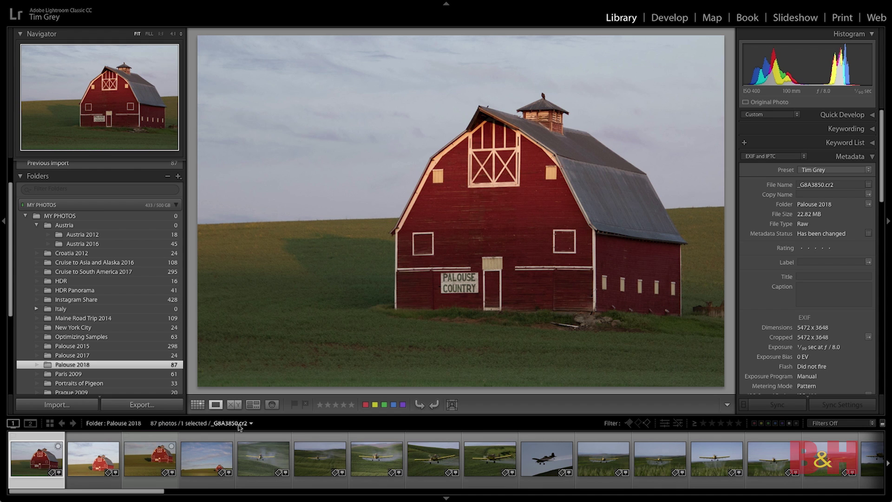
Review the red barn photos and give _G8A3910 and _G8A3916 a one-star rating.
key("Right")
key("Right")
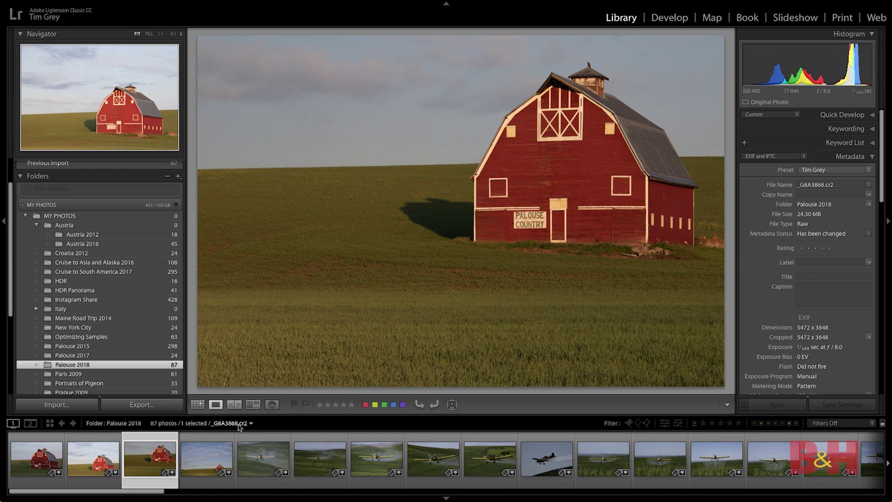
key("1")
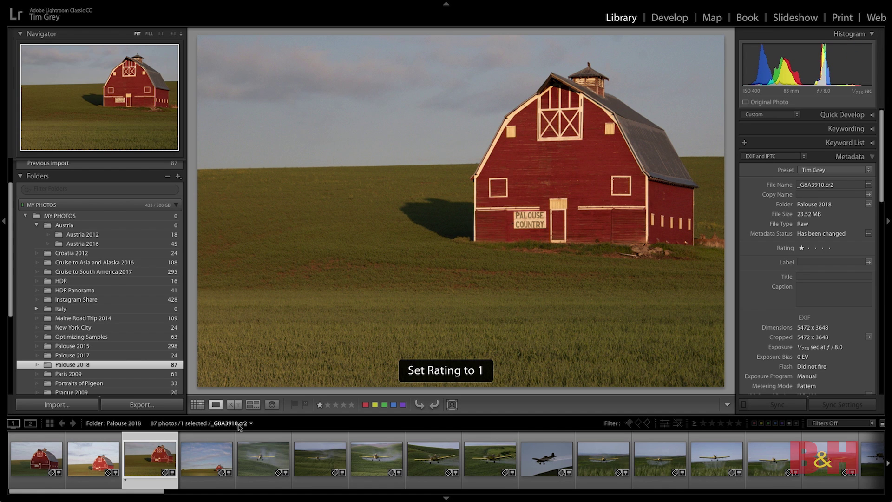
key("Right")
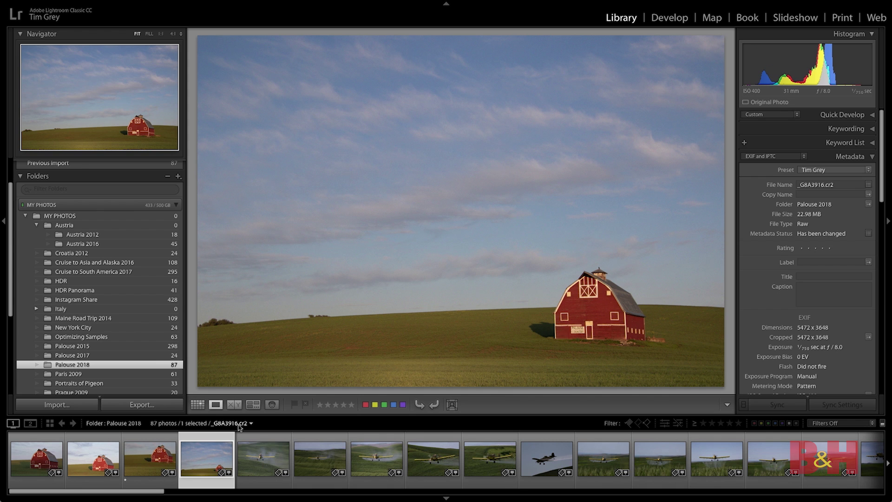
key("1")
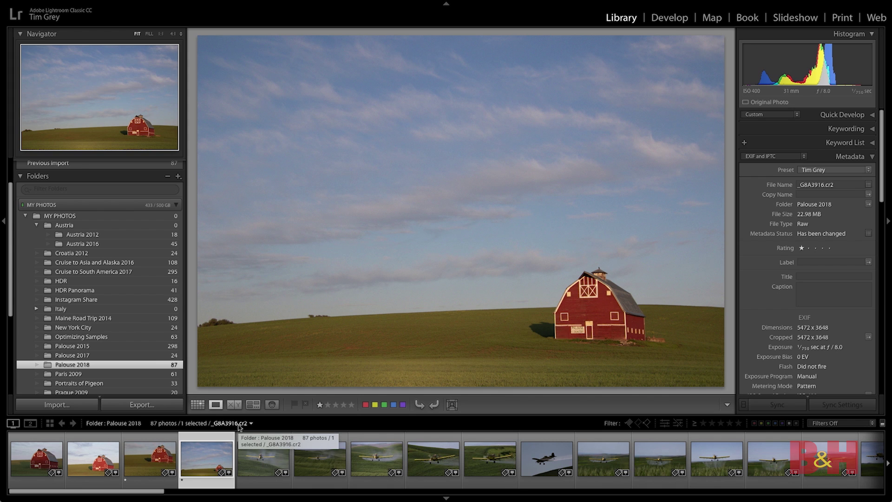
Go through the crop-duster plane photos and rate _G8A3970, _G8A4220 and _G8A4307 one star.
key("Right")
key("Right")
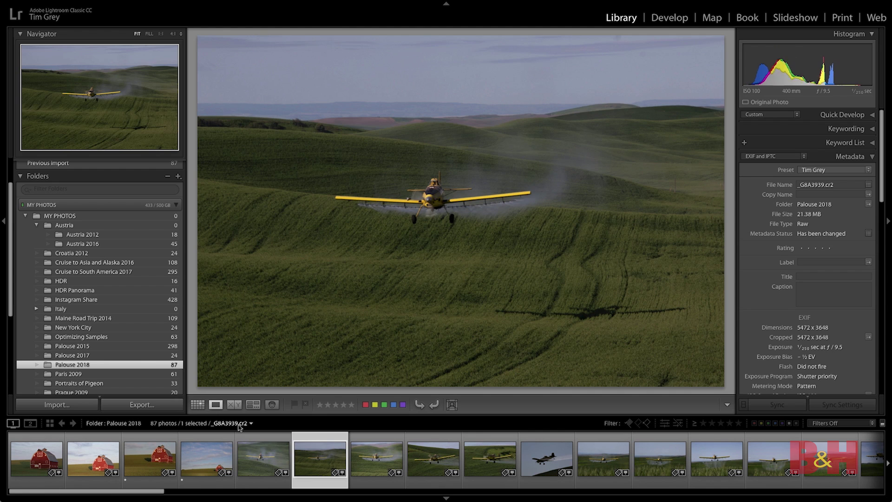
key("Right")
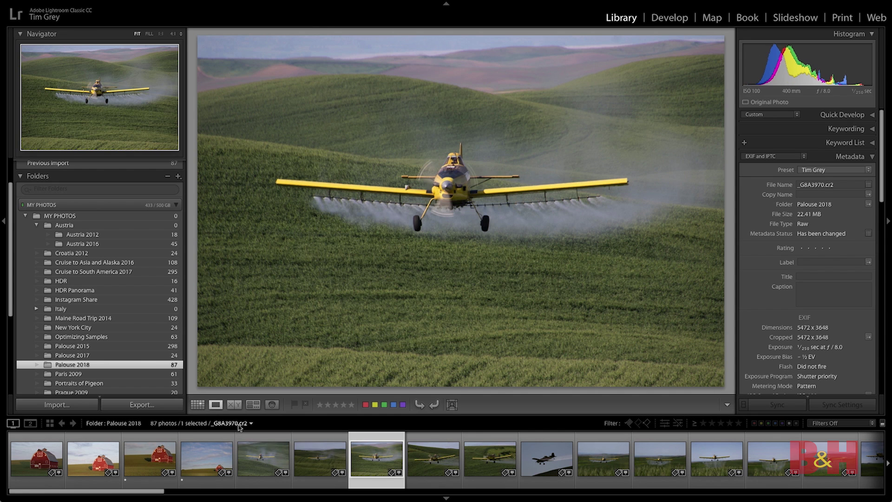
key("1")
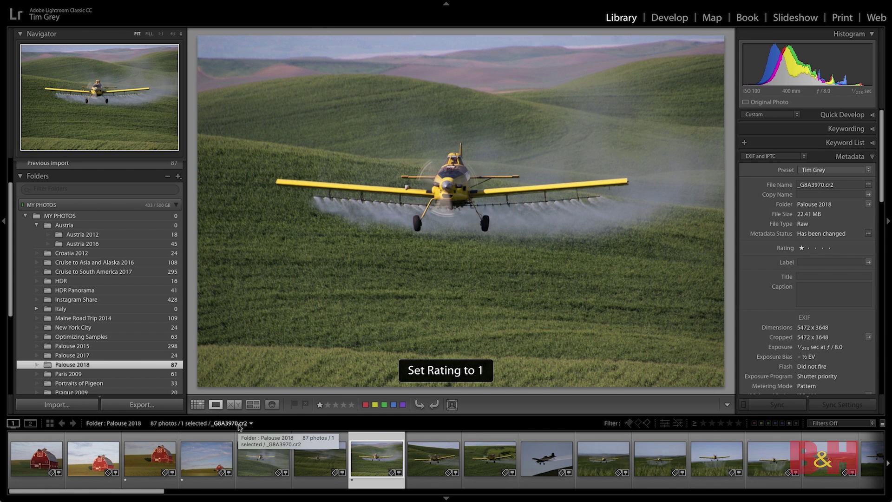
key("Right")
key("Right")
key("Right")
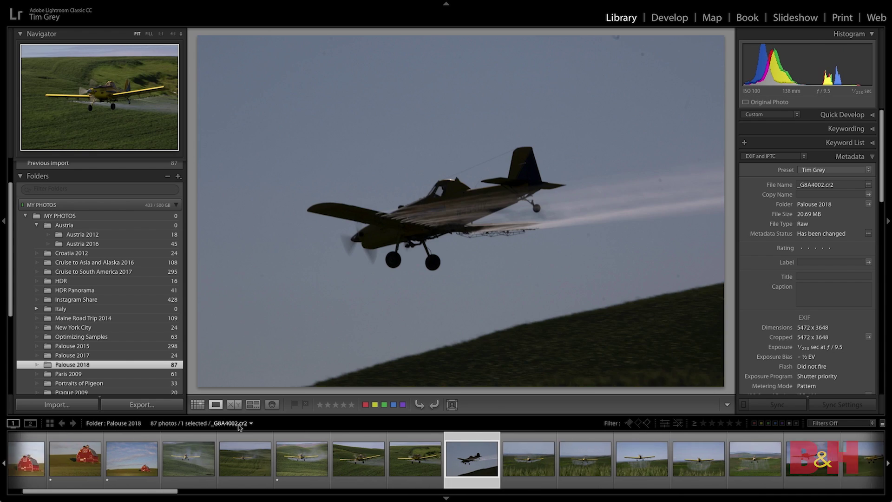
key("Right")
key("1")
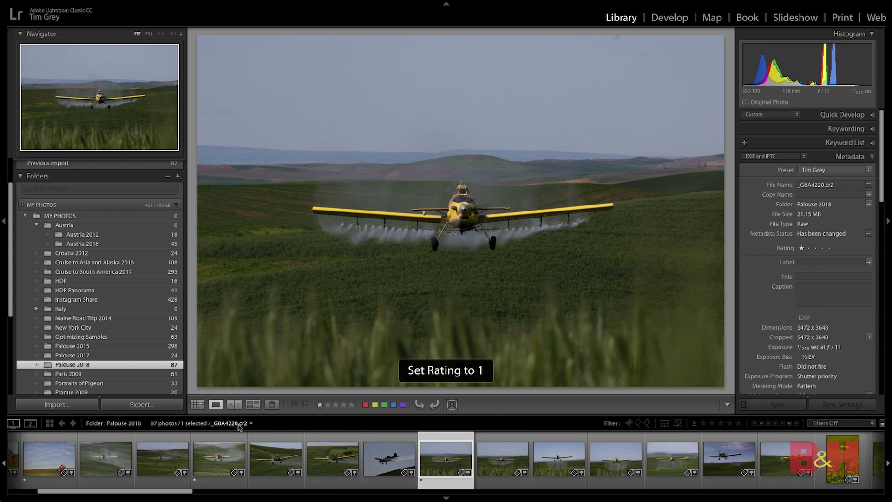
key("Right")
key("Right")
key("Right")
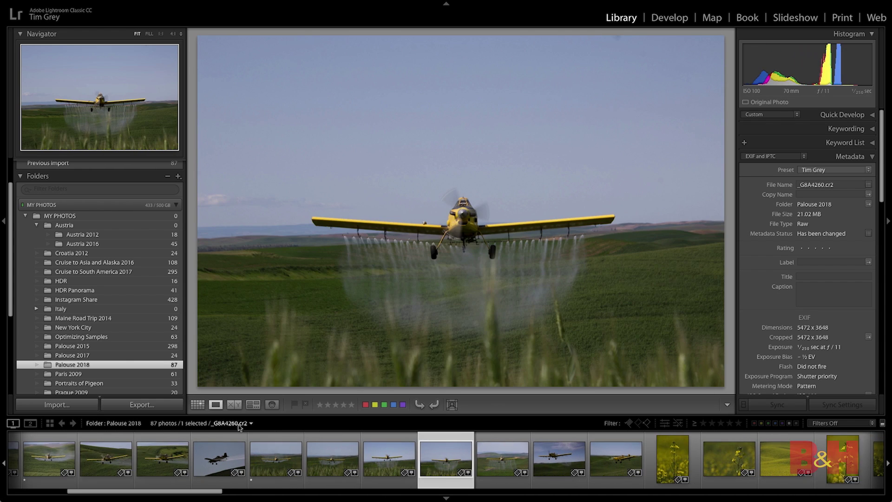
key("Right")
key("Right")
key("1")
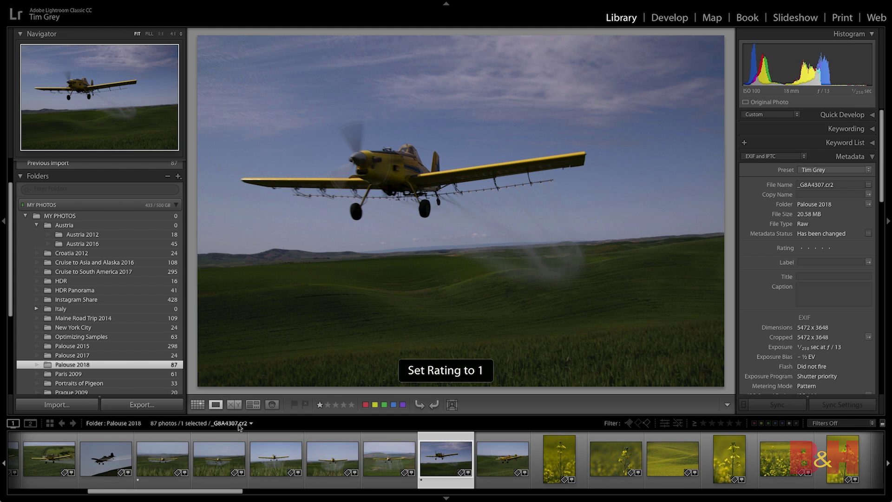
Go through the yellow flower and field photos and rate _G8A4340, _G8A4345 and _G8A4368 one star.
key("Right")
key("Right")
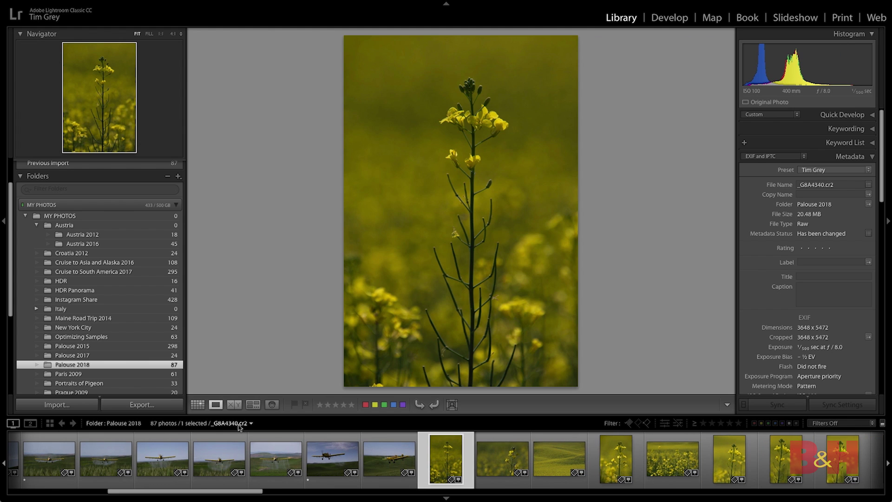
key("1")
key("Right")
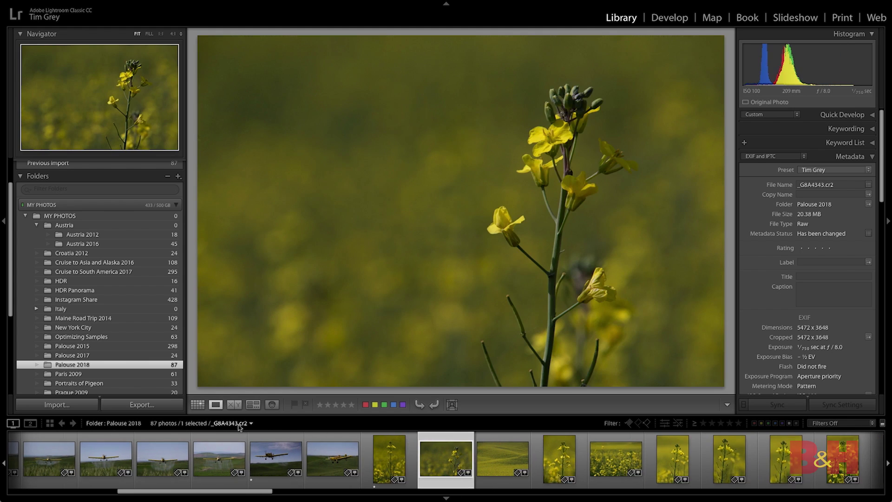
key("Right")
key("1")
key("Right")
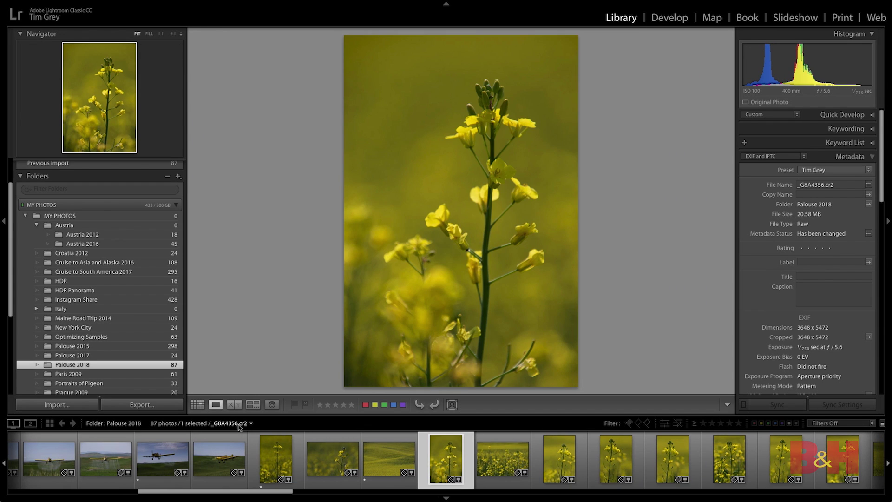
key("Right")
key("Right")
key("1")
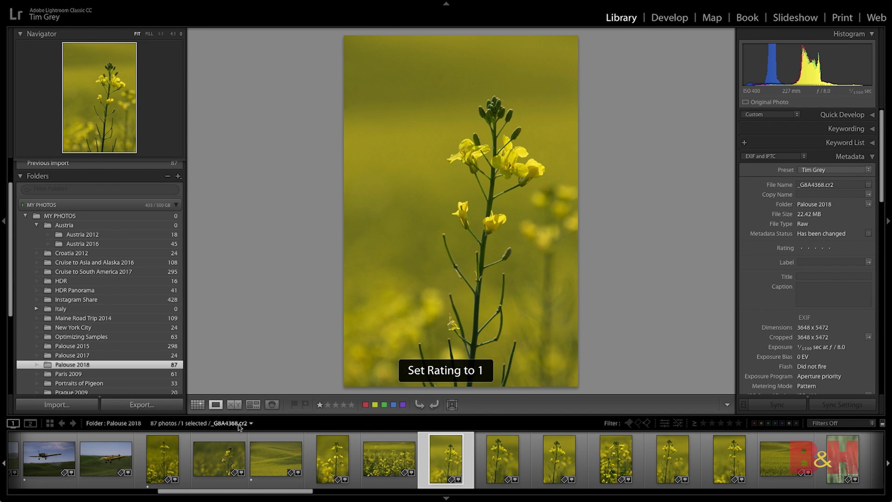